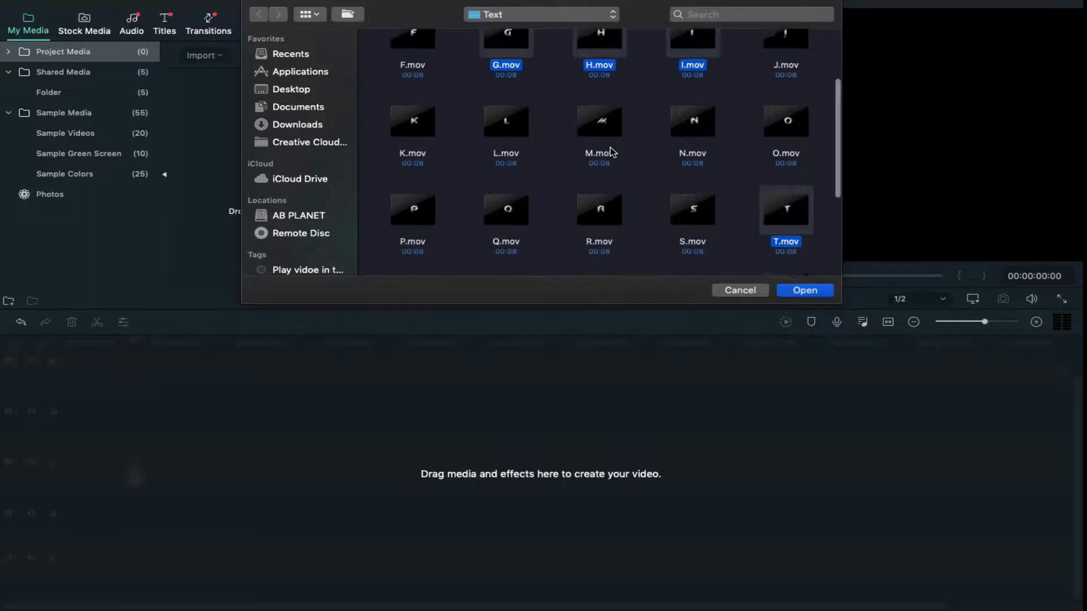
Add L.mov to the selected letters and import the C, G, H, I, L and T clips into the project media
left_click(512, 146, "super")
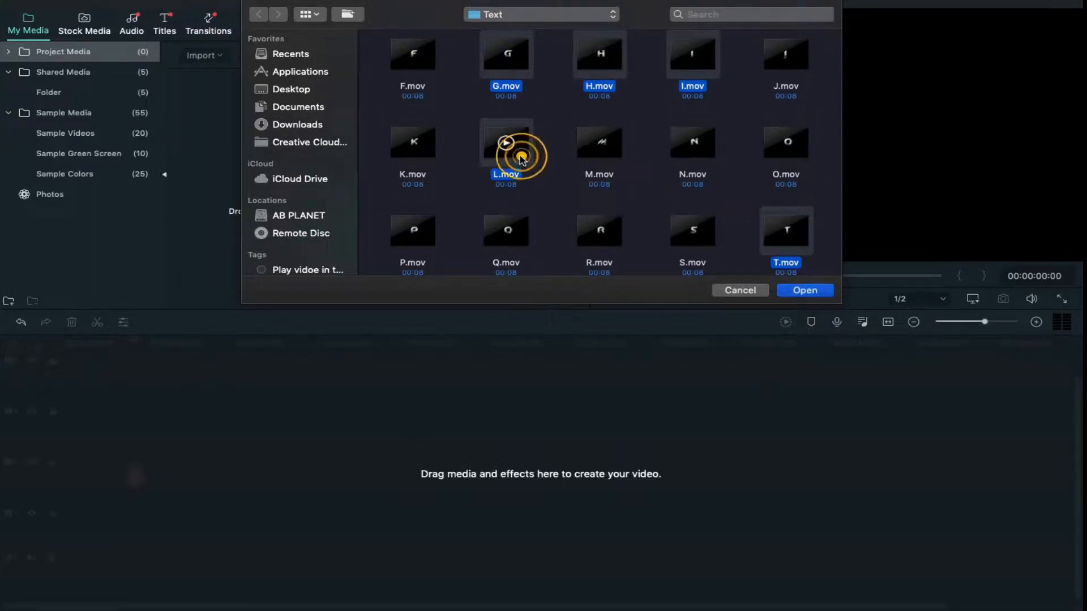
left_click(807, 291)
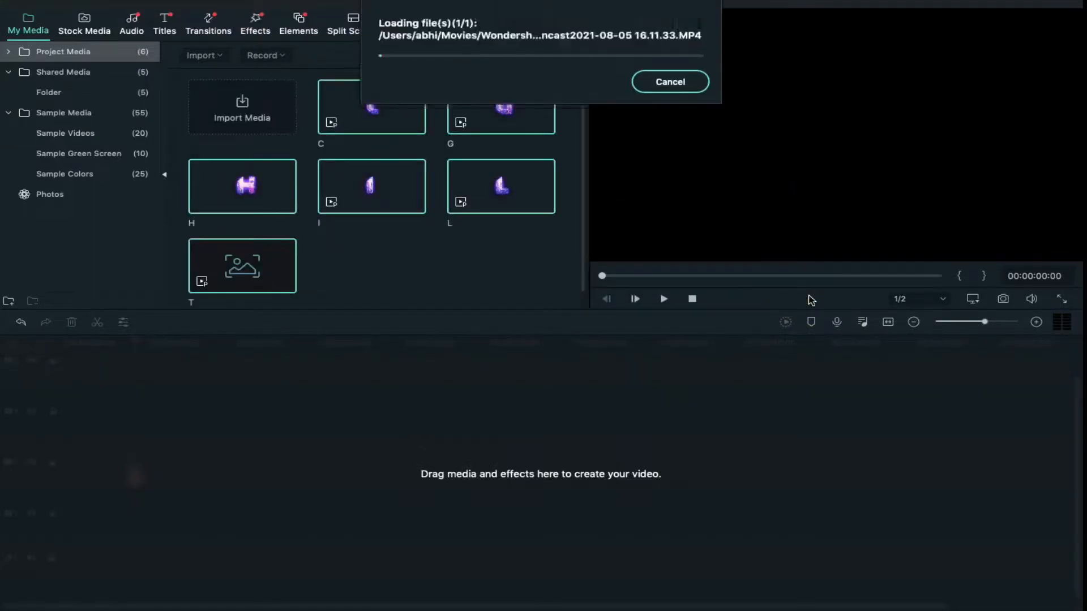
left_click(517, 273)
Stack the G clip on track 2 above the shared 360_F background image on track 1, stretching the image to the clip's length
left_click(88, 94)
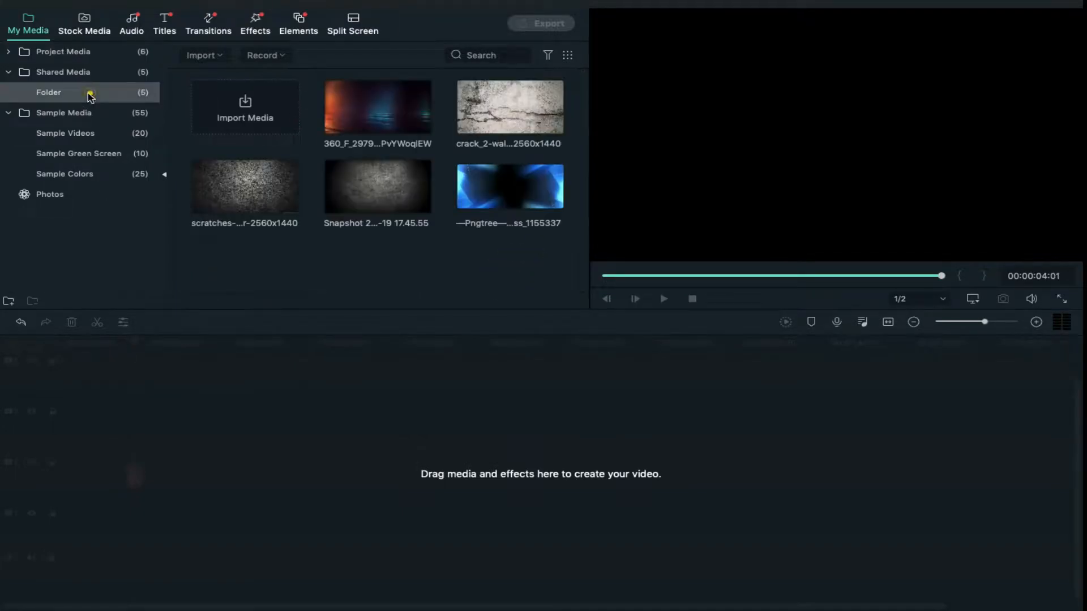
left_click_drag(346, 112, 68, 532)
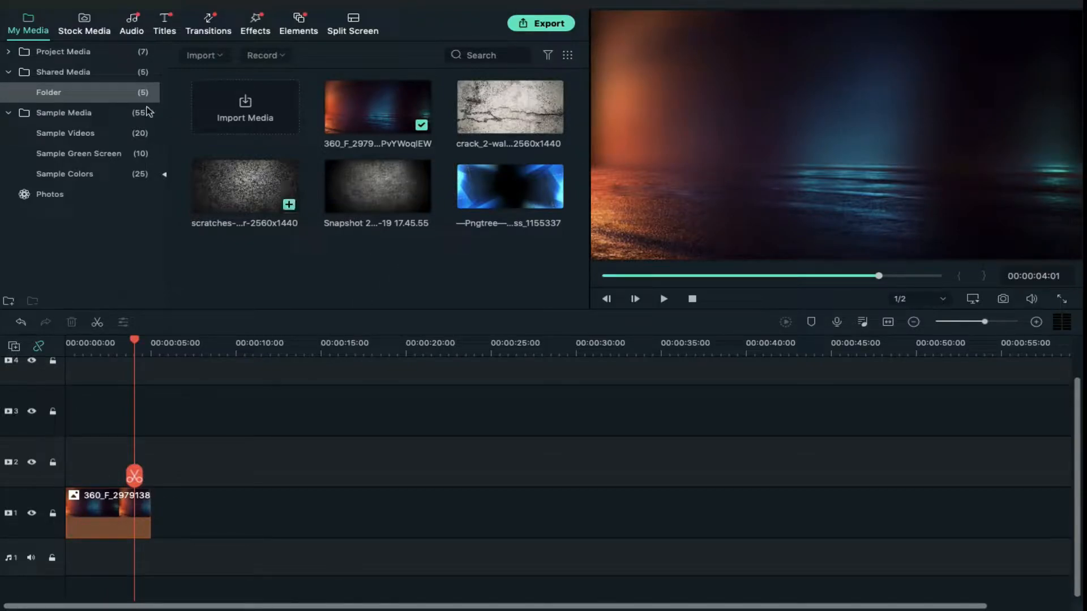
left_click(106, 54)
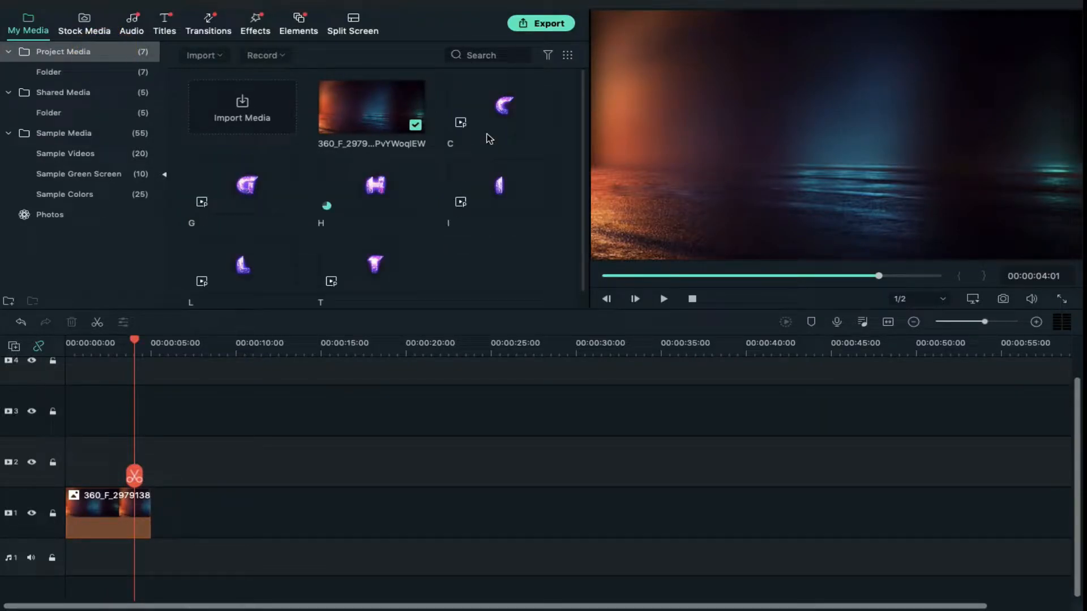
left_click_drag(246, 180, 76, 449)
left_click_drag(150, 511, 205, 516)
Scale the G clip to 90% and copy its effects
left_click(185, 457)
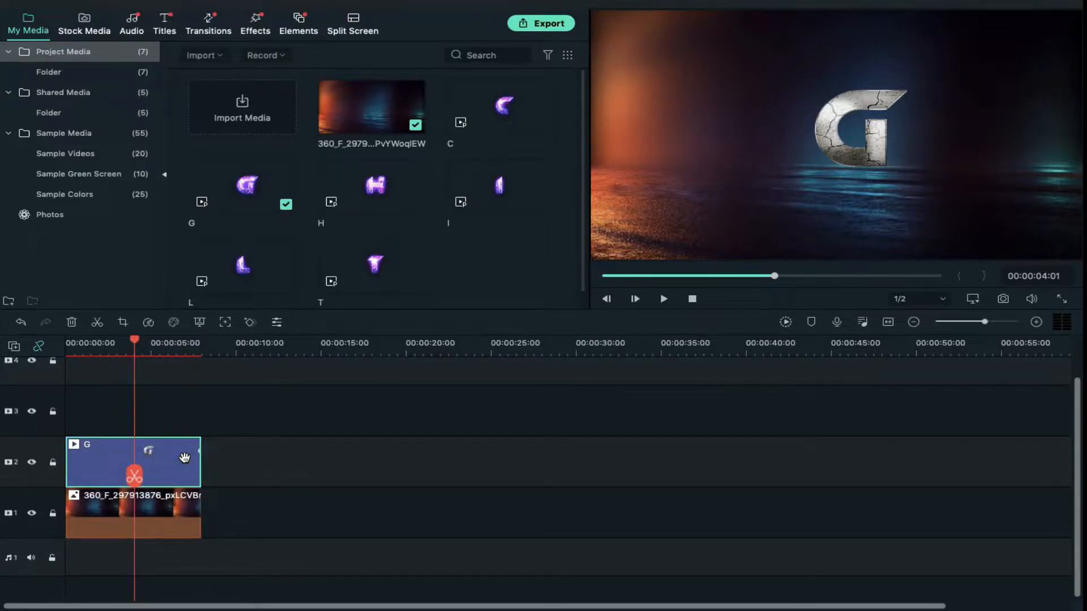
double_click(184, 458)
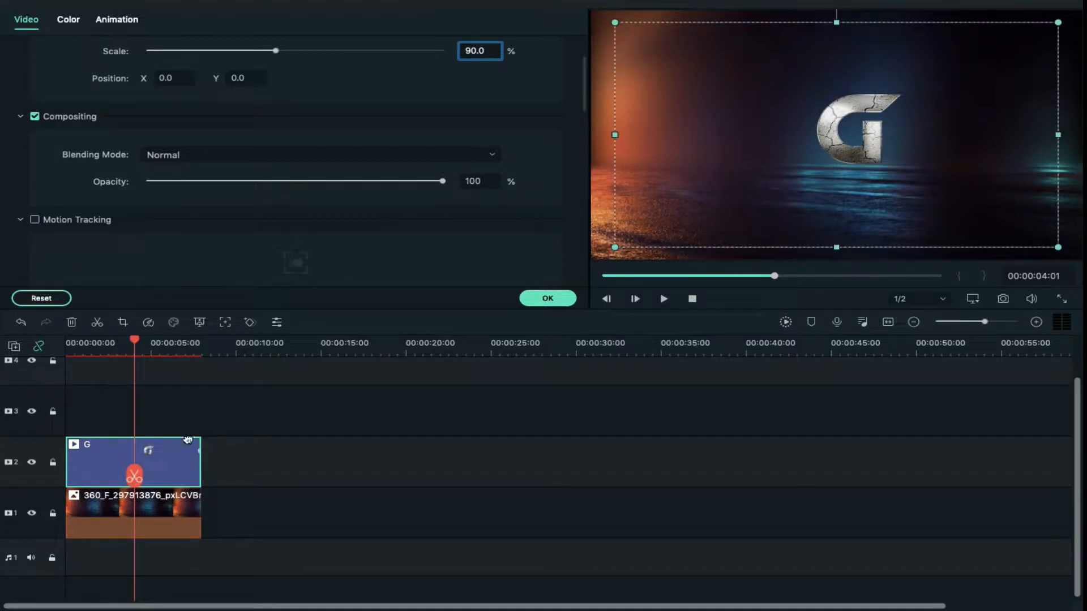
right_click(161, 463)
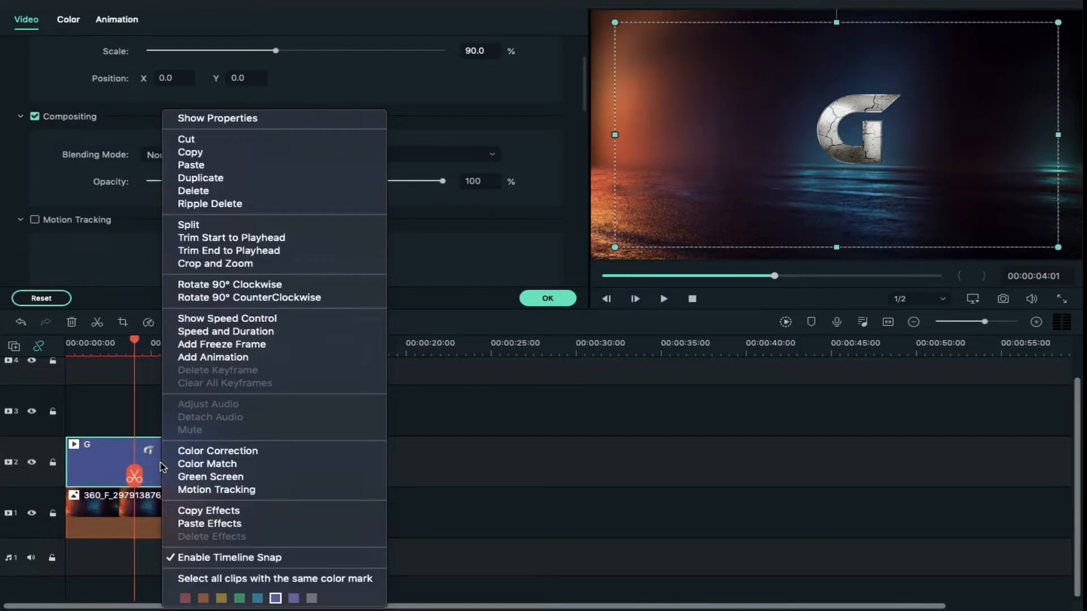
left_click(198, 515)
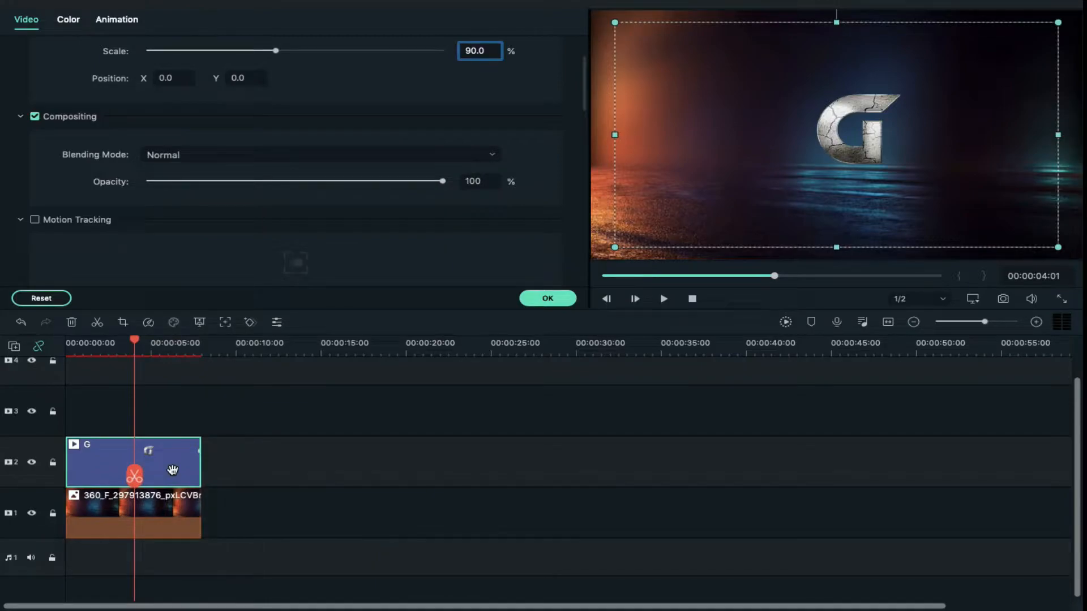
Set the G clip's X position to -710 so it starts the word at the frame's left side
left_click_drag(157, 78, 3, 69)
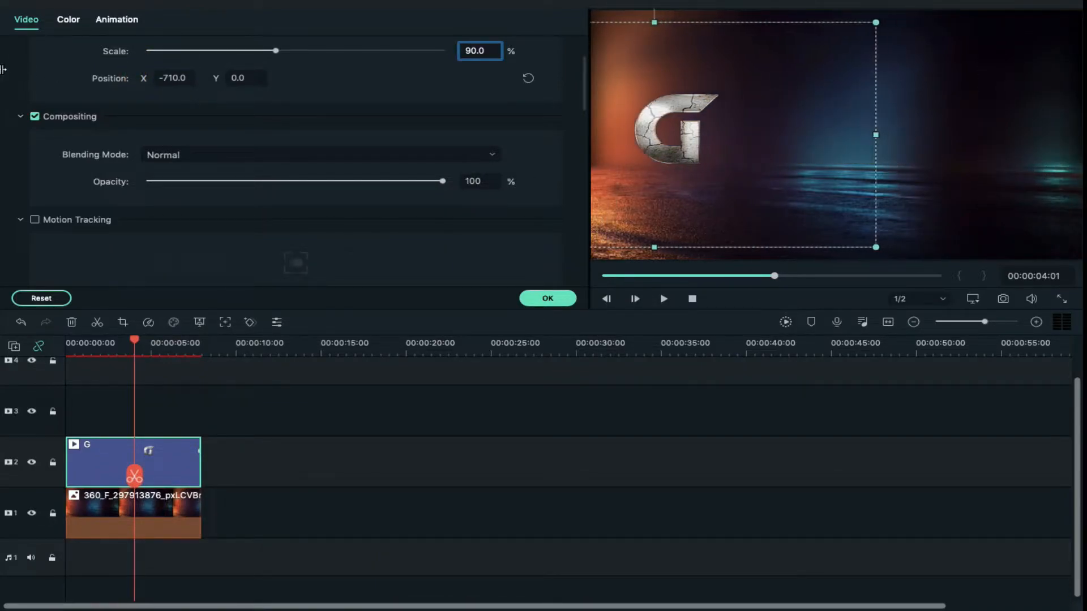
left_click(548, 298)
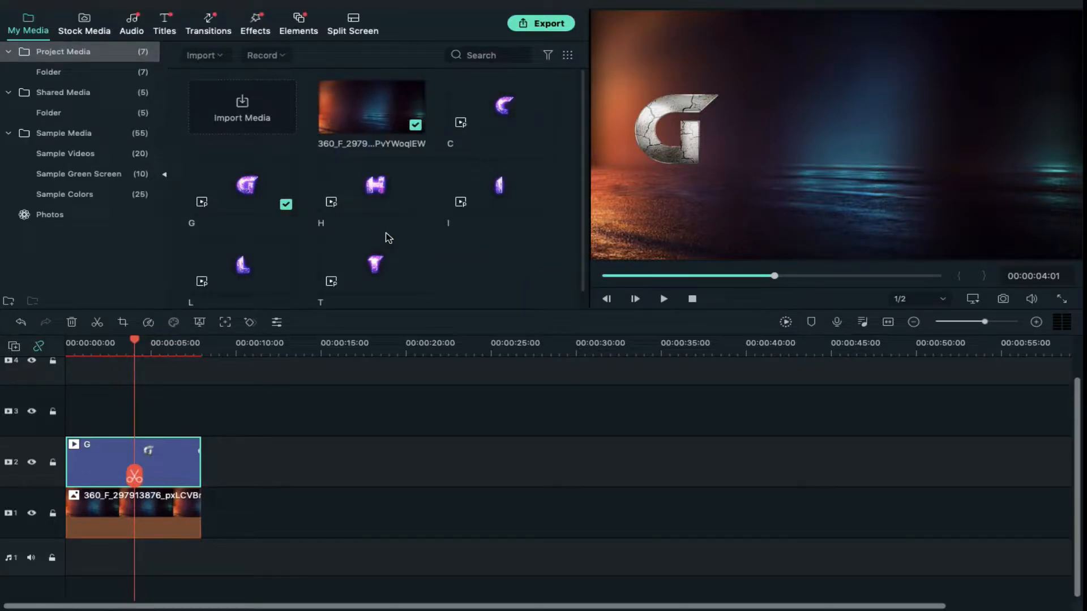
Place the L clip at the start of track 3 and paste the copied G effects onto it
left_click_drag(259, 273, 74, 435)
right_click(156, 410)
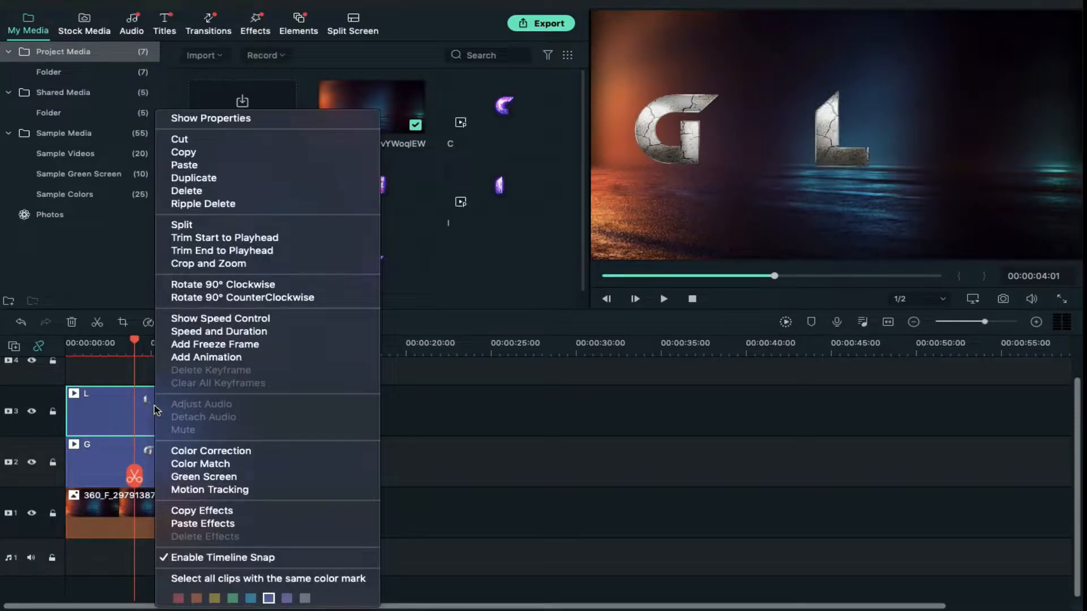
left_click(238, 522)
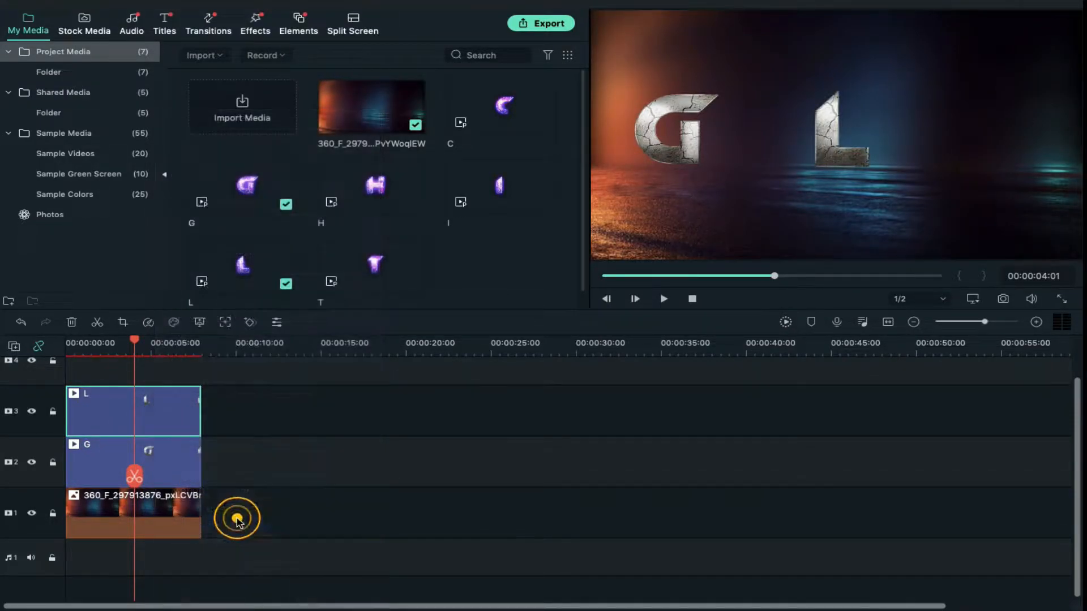
Shift the L horizontally so it sits directly after the G
double_click(181, 418)
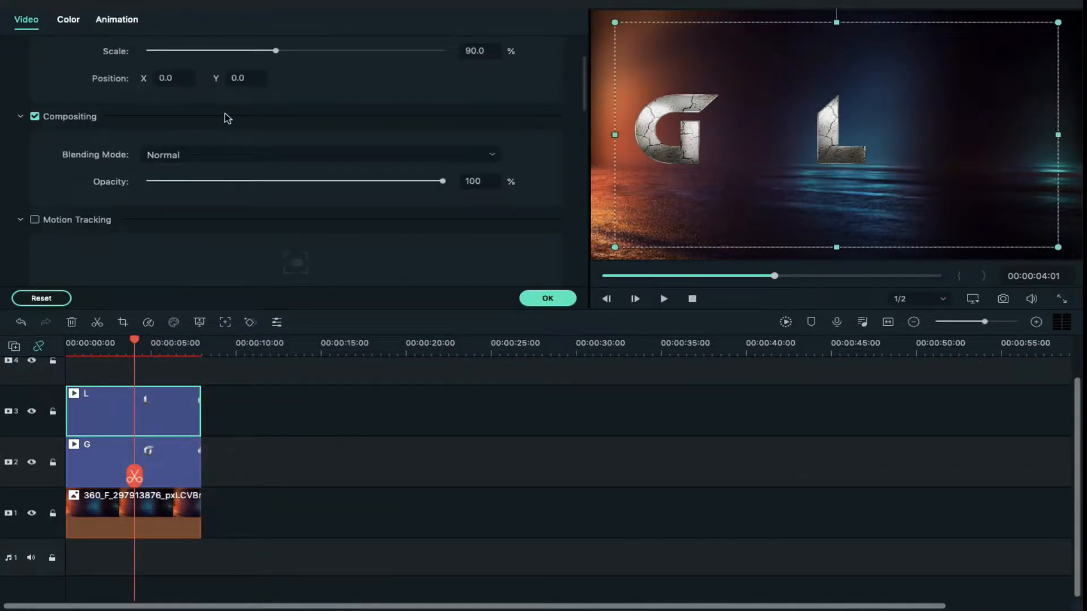
left_click_drag(157, 80, 11, 85)
left_click(532, 298)
Place the I clip at the start of track 4 and paste the copied effects onto it
left_click_drag(499, 186, 76, 366)
right_click(180, 371)
left_click(238, 522)
Shift the I horizontally so it follows the L in the word
double_click(180, 371)
left_click_drag(158, 78, 116, 79)
left_click(538, 298)
Place the T clip at the start of track 5 and shift it horizontally to follow the I
left_click_drag(375, 265, 76, 364)
double_click(175, 396)
left_click_drag(156, 79, 161, 79)
left_click(538, 298)
Place the C clip at the start of track 6 and shift it horizontally to follow the T
left_click_drag(503, 103, 76, 365)
double_click(175, 374)
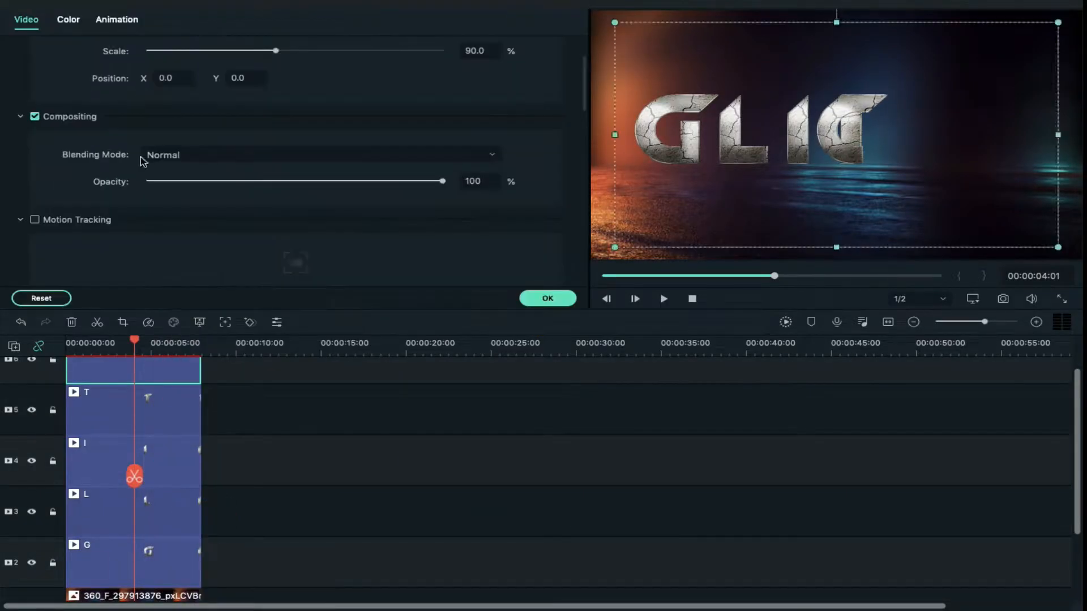
left_click_drag(158, 79, 306, 82)
left_click(540, 298)
Place the H clip at the start of track 7, scaled to 90% and shifted horizontally to complete the word GLITCH
left_click_drag(374, 185, 76, 365)
double_click(147, 371)
left_click_drag(291, 51, 275, 51)
left_click_drag(166, 79, 578, 79)
left_click(713, 490)
Import light.mov and place it at the start of track 8, above the letter clips
scroll(173, 494, "down", 1)
scroll(174, 494, "up", 2)
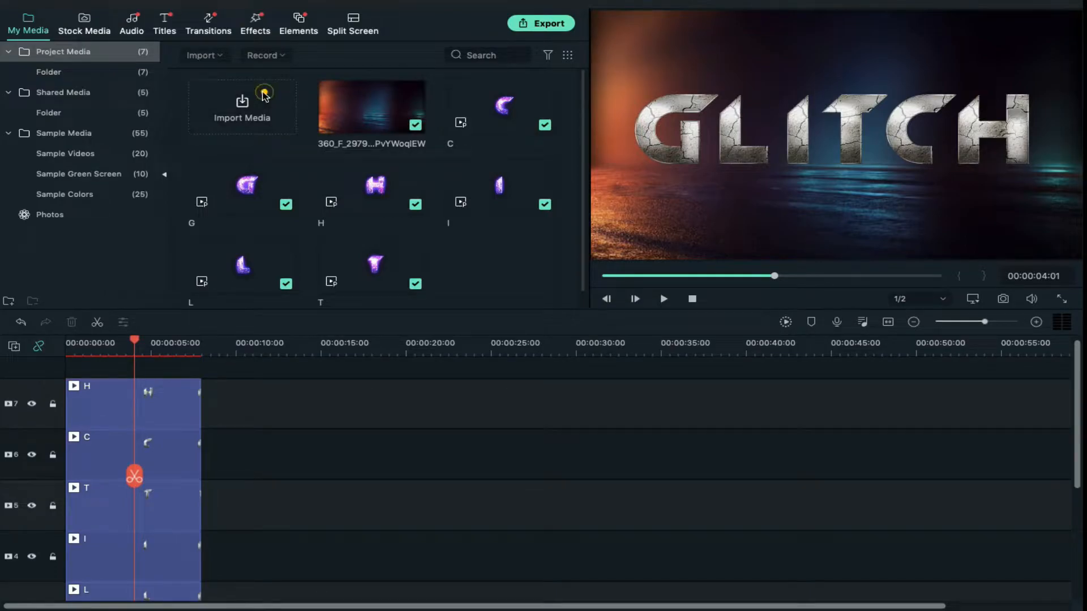
left_click(264, 96)
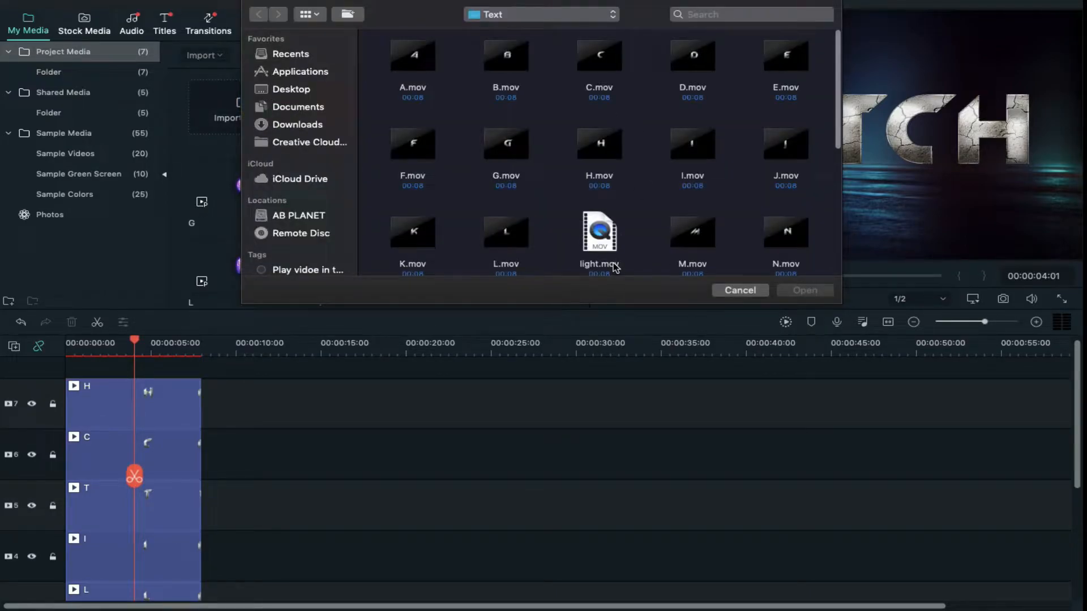
left_click(599, 232)
left_click(805, 289)
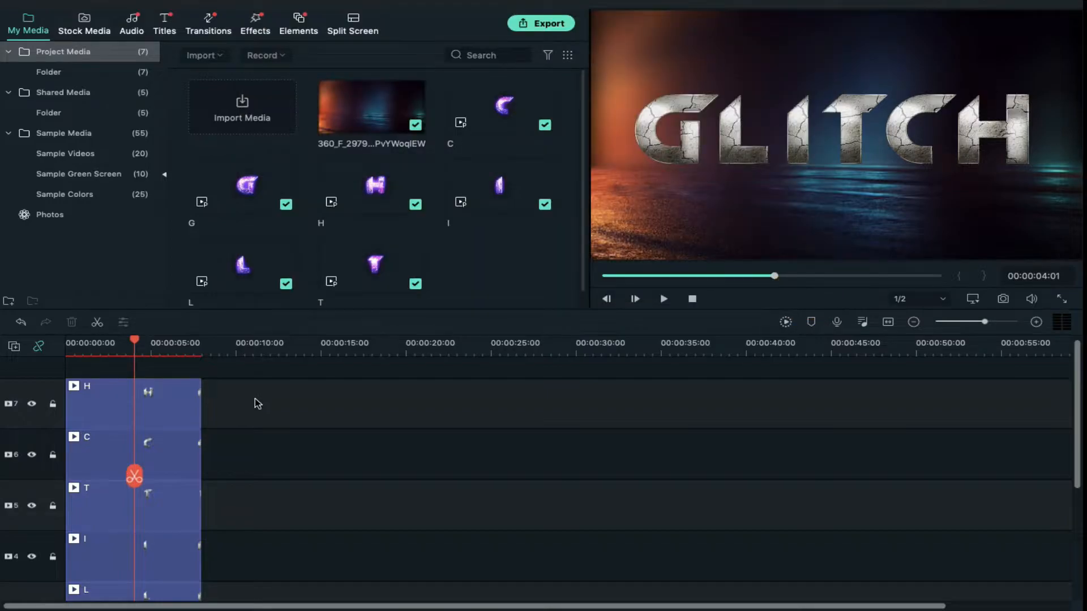
left_click_drag(368, 266, 68, 370)
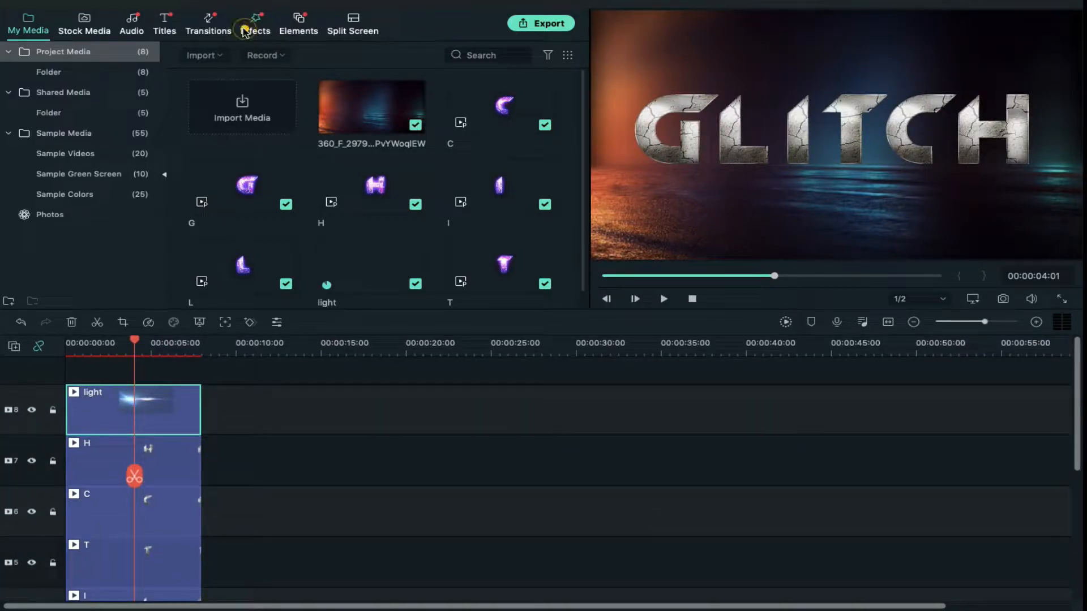
Find the Cinema 21:9 effect and add it on track 9, stretched to the full length of the clips
left_click(493, 54)
type("21")
left_click(387, 113)
left_click_drag(387, 112, 68, 377)
left_click_drag(148, 366, 198, 371)
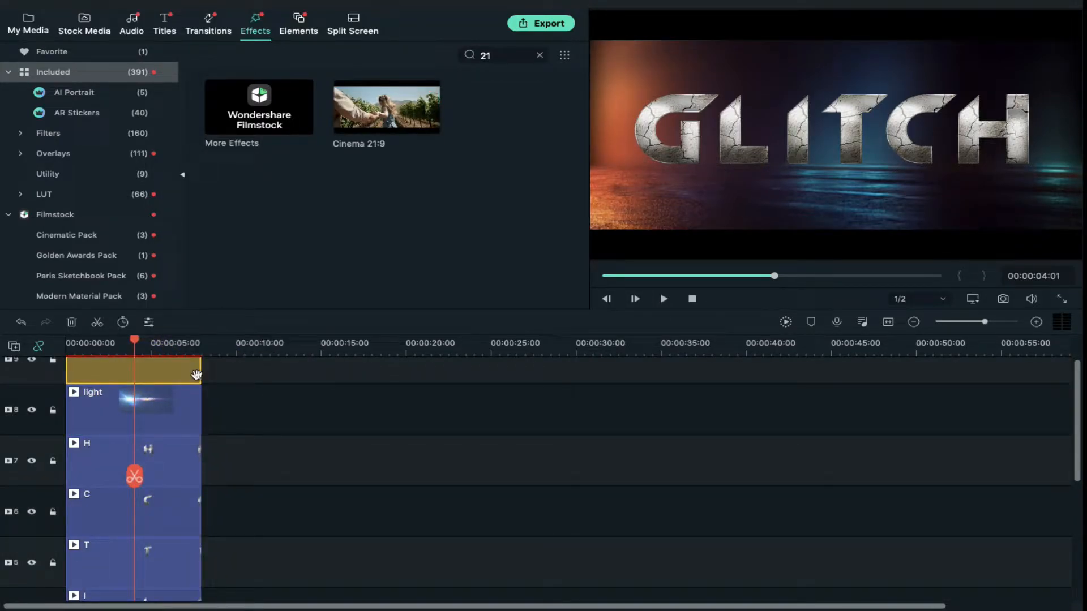
Try the Epic preset on the G clip in Advanced Color Tuning and reset all colour adjustments
scroll(189, 474, "down", 6)
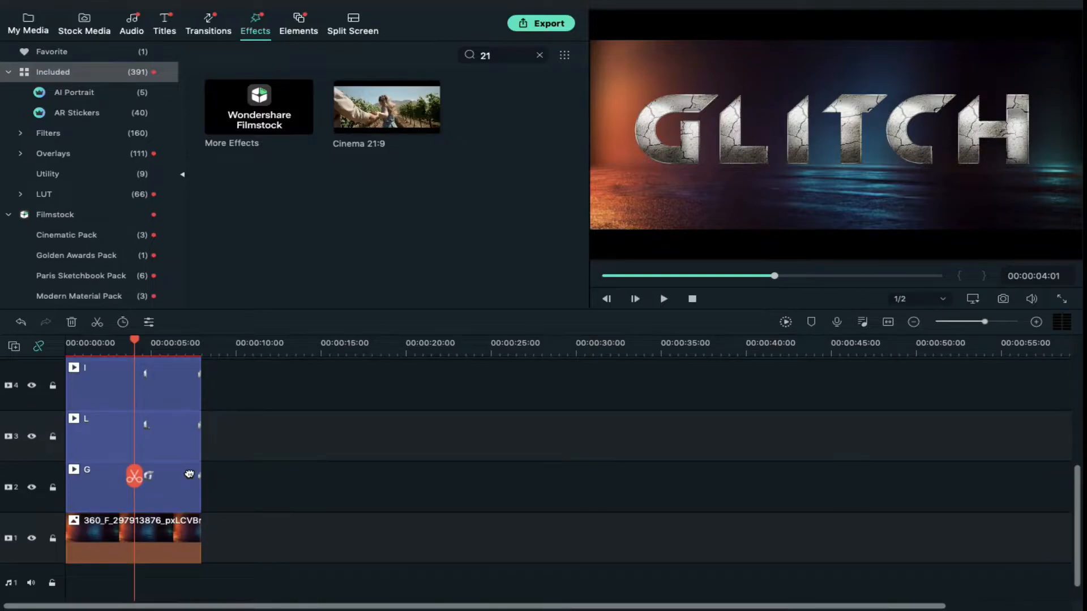
left_click(174, 483)
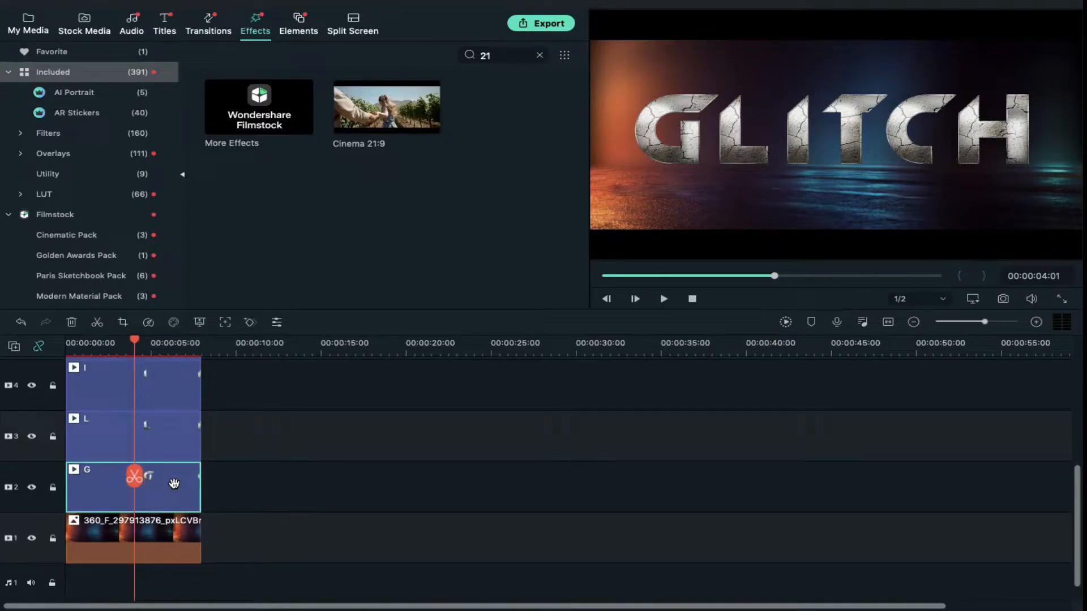
double_click(174, 483)
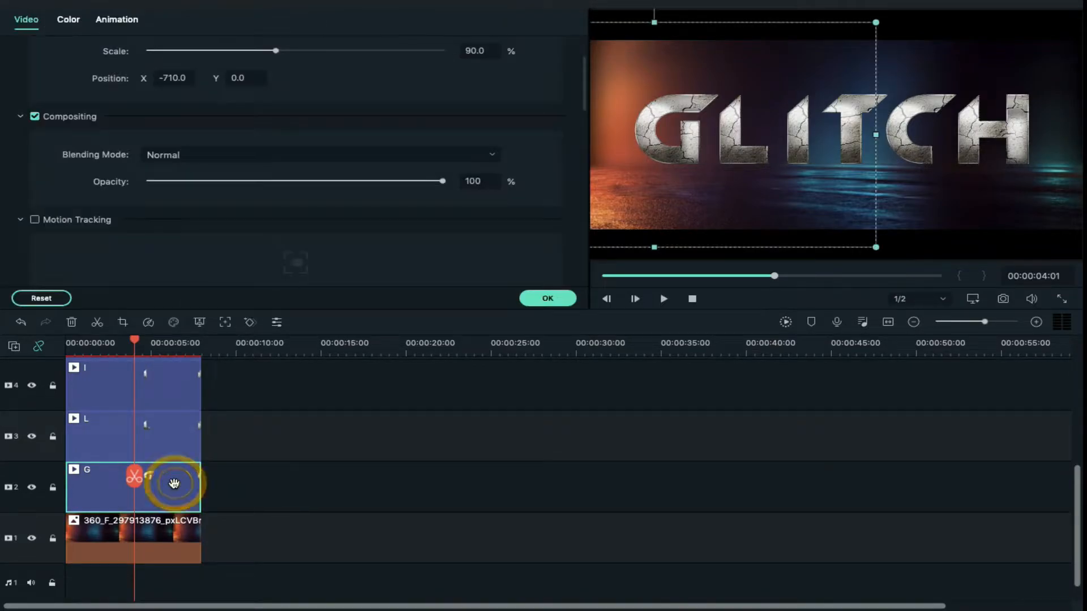
left_click(79, 20)
left_click_drag(290, 244, 348, 256)
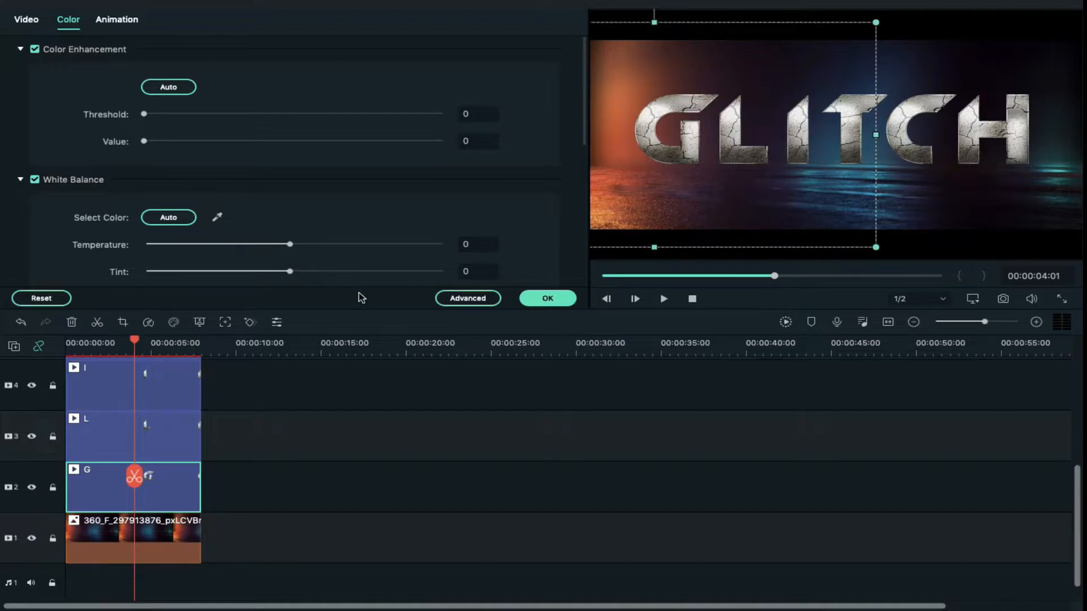
left_click(471, 295)
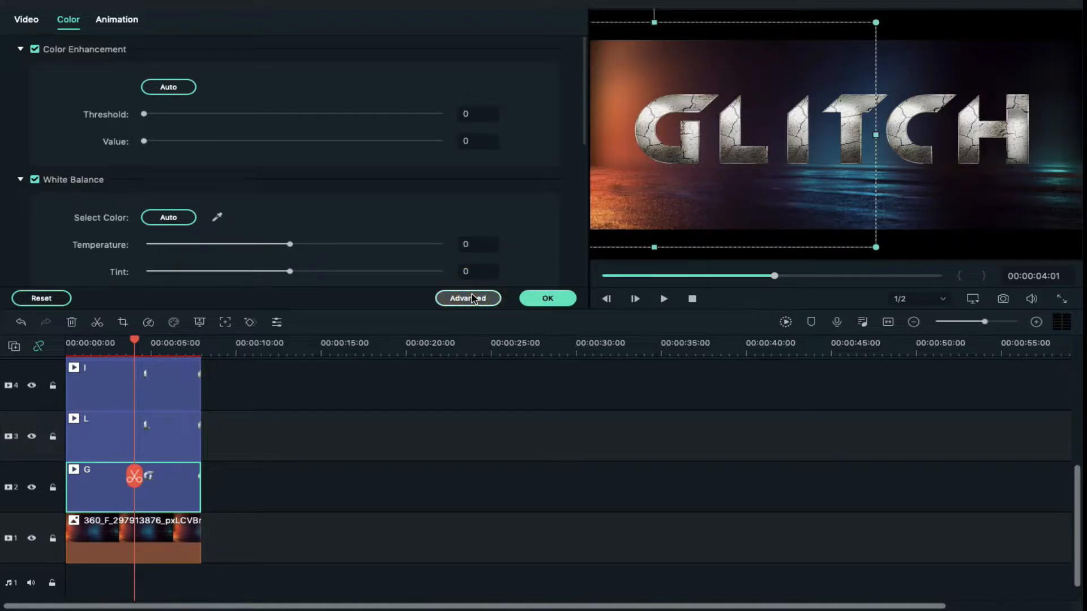
scroll(288, 497, "down", 10)
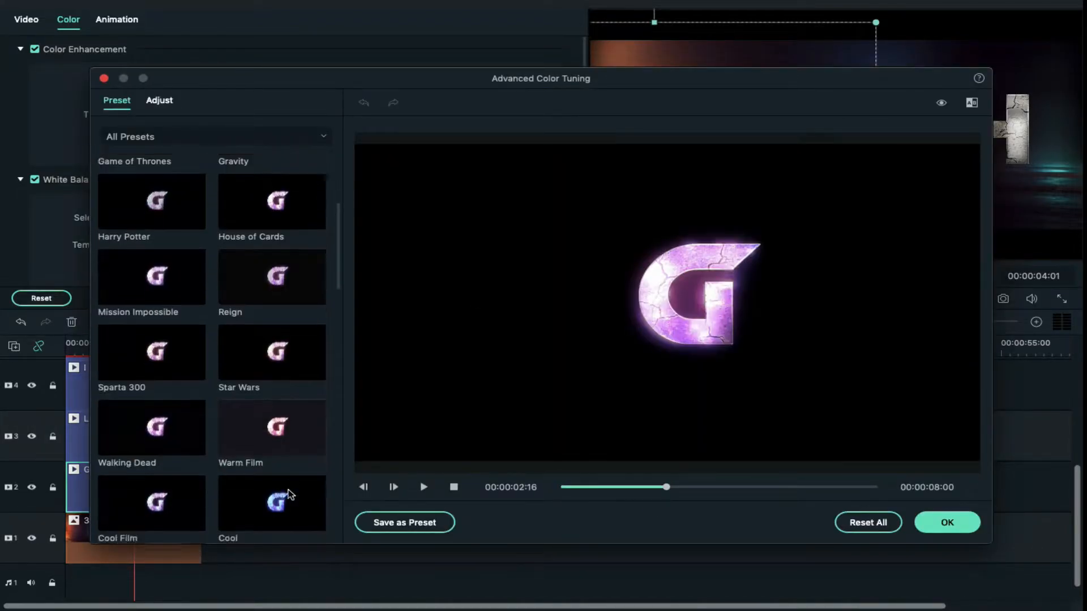
scroll(289, 495, "down", 3)
left_click(281, 439)
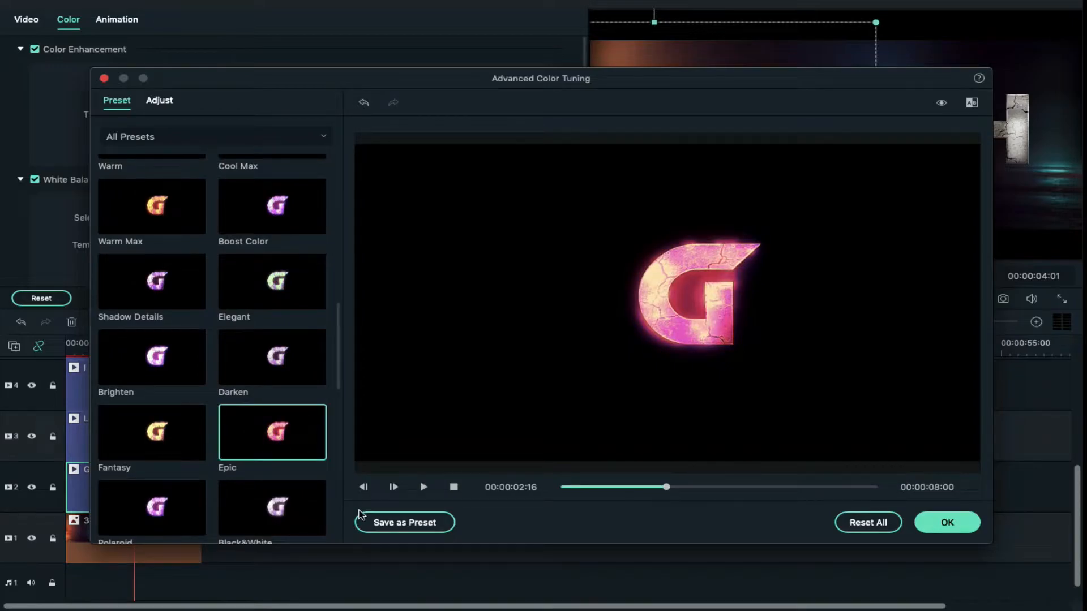
left_click(862, 527)
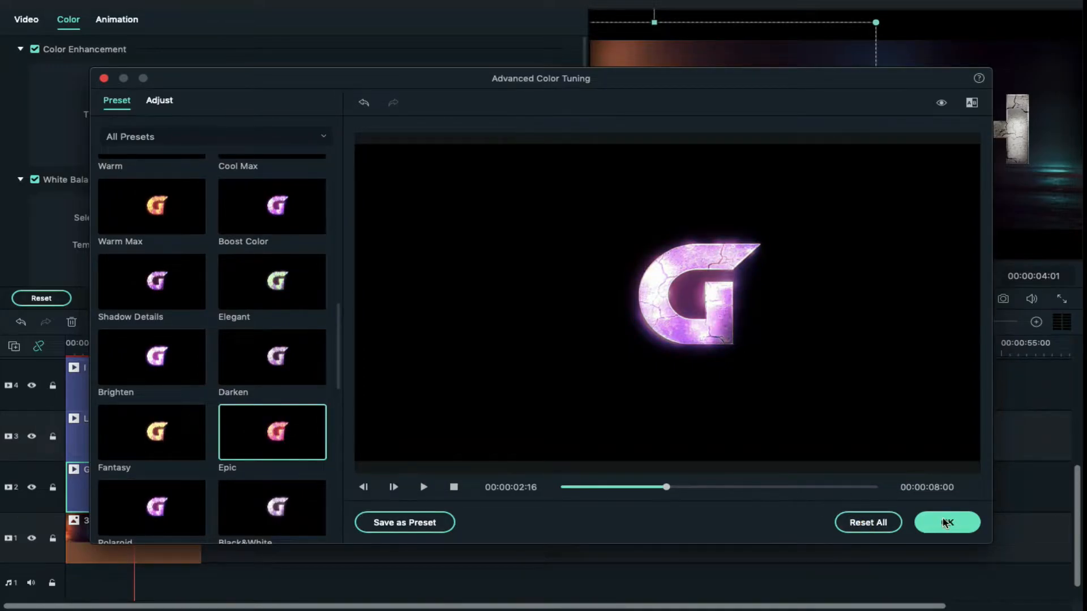
left_click(946, 522)
Render the timeline preview and check the playback of the GLITCH title
scroll(448, 520, "up", 2)
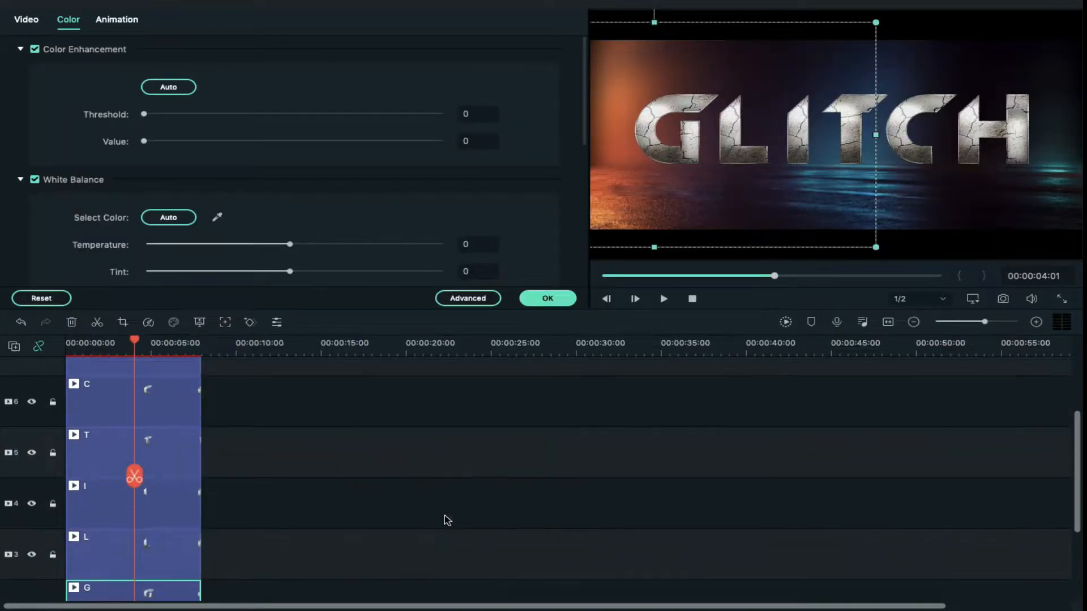
left_click(786, 324)
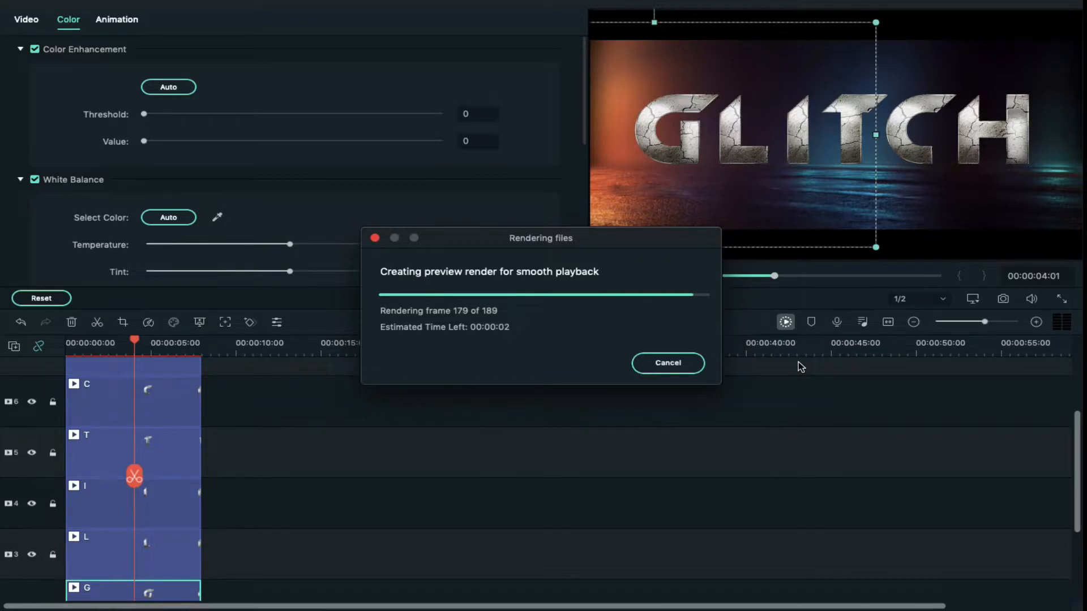
left_click(692, 300)
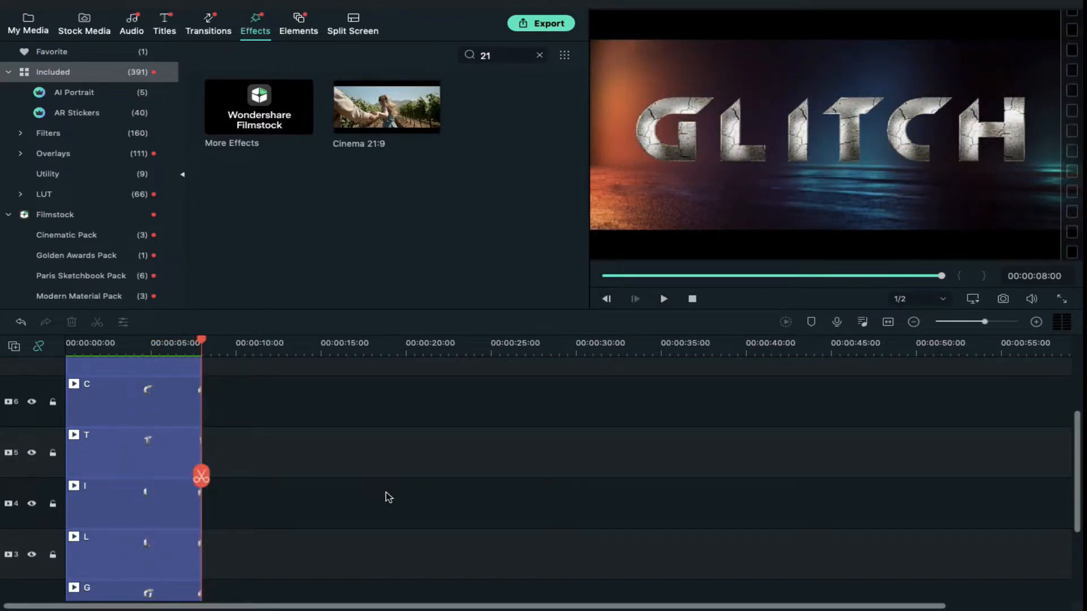
Add the Warp Zoom 6 transition to the start of the G clip on track 2
scroll(388, 497, "down", 2)
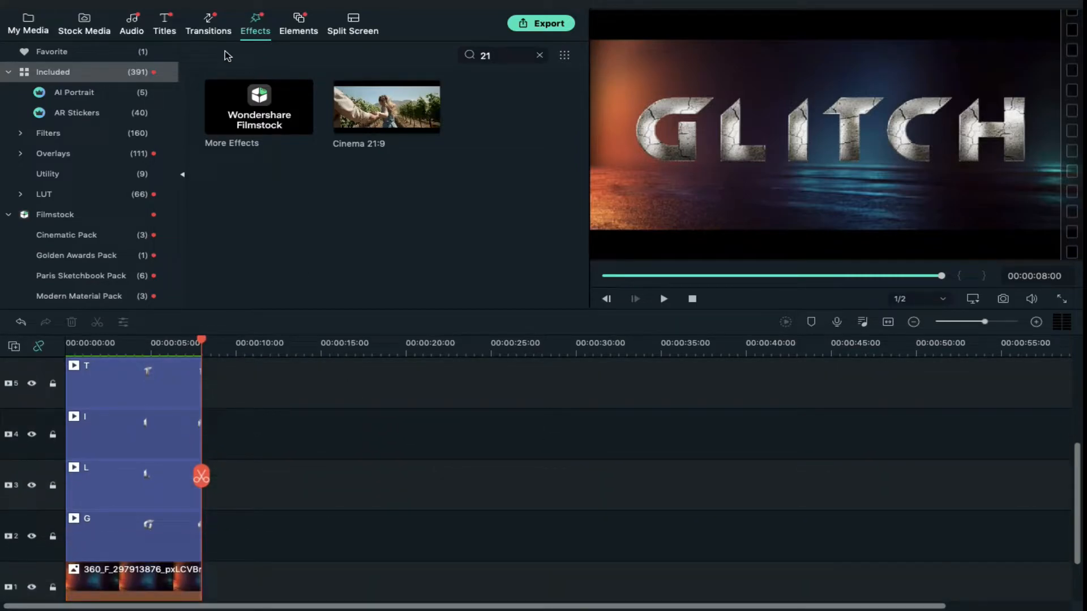
left_click(210, 30)
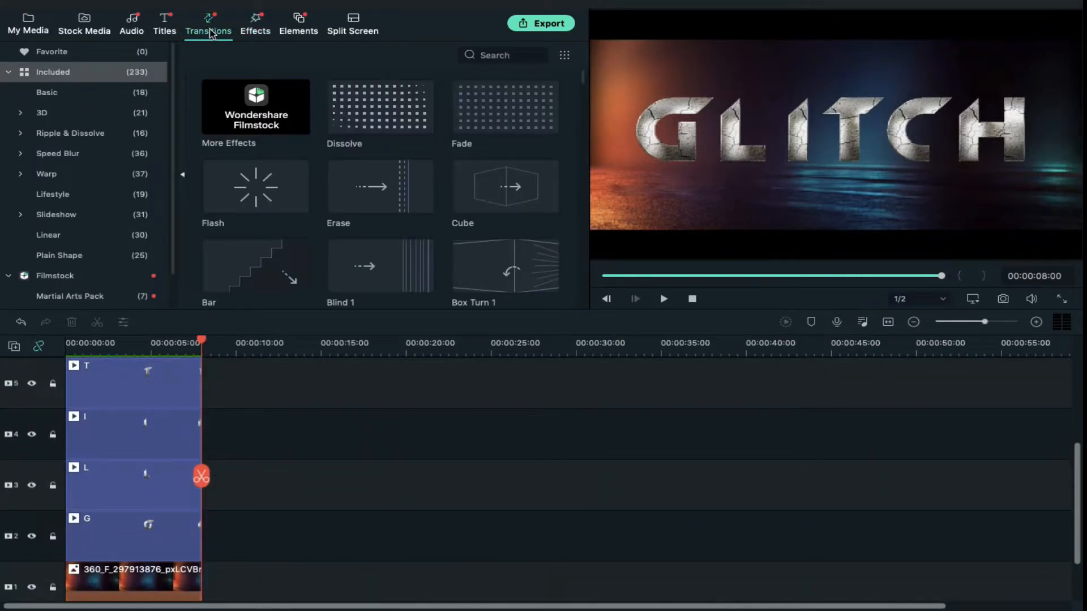
scroll(348, 221, "down", 5)
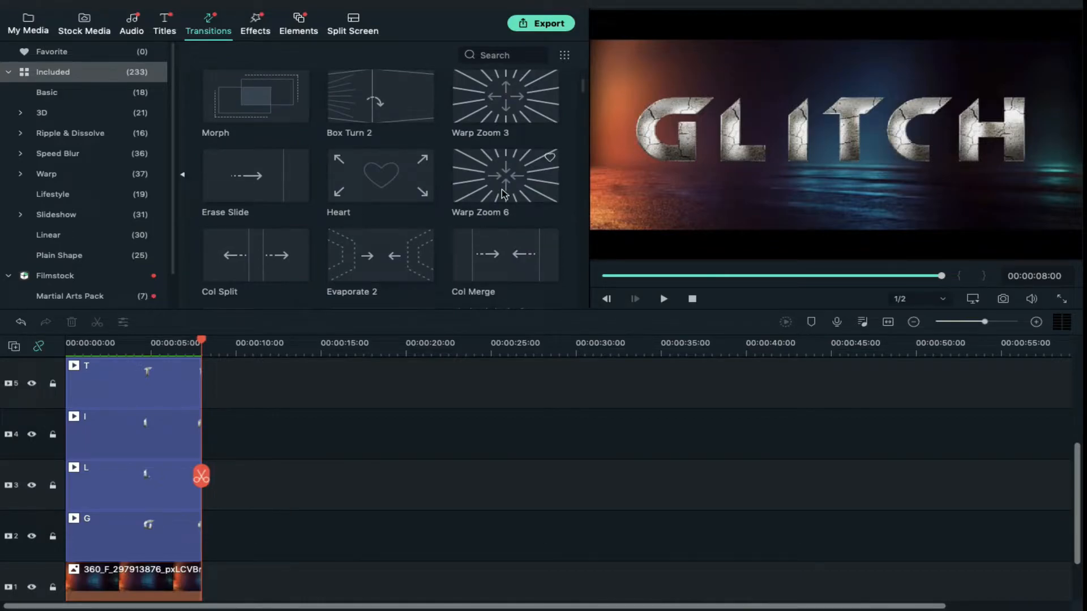
left_click_drag(501, 194, 72, 563)
scroll(73, 562, "down", 2)
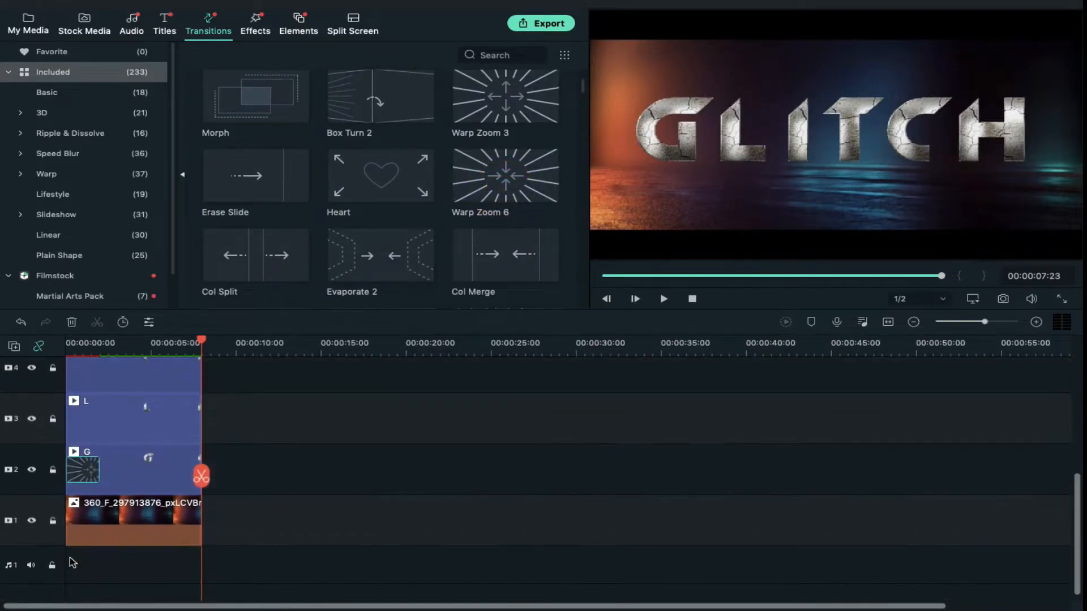
Add Warp Zoom 6 to the start of the remaining letter clips, with each starting transition shortened to about 1 second
left_click(83, 353)
left_click_drag(496, 180, 64, 424)
scroll(91, 368, "up", 2)
scroll(91, 416, "up", 1)
scroll(79, 397, "up", 3)
left_click(71, 343)
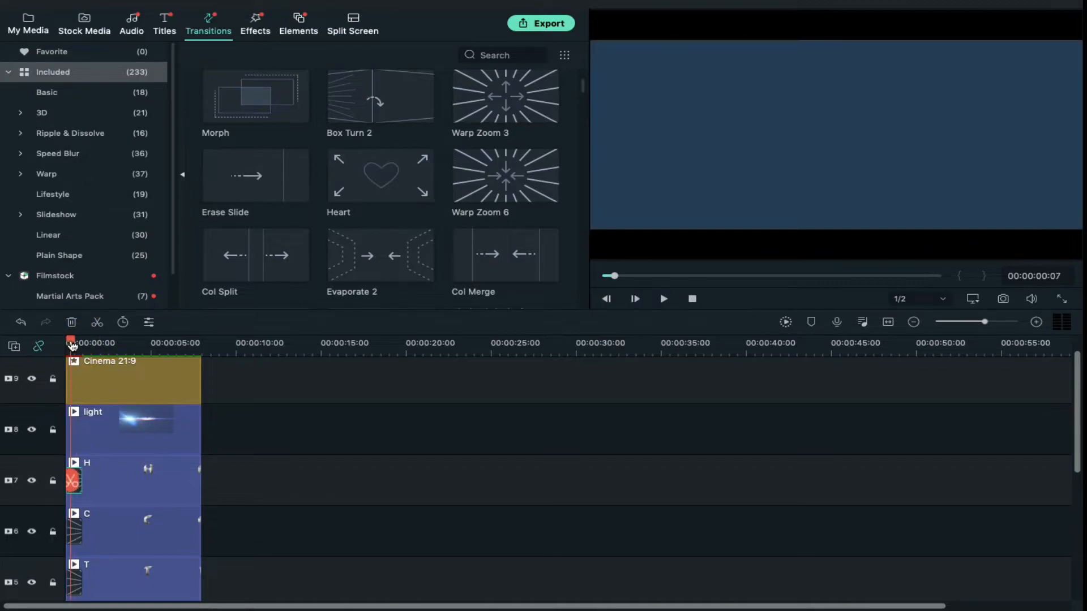
left_click_drag(71, 342, 67, 342)
Add Warp Zoom 3 to the end of every letter clip from H to G, shortening each transition to about 1 second
left_click_drag(522, 92, 194, 480)
left_click_drag(501, 99, 198, 528)
left_click_drag(169, 523, 186, 524)
scroll(190, 522, "down", 5)
left_click_drag(506, 107, 190, 464)
left_click_drag(169, 461, 187, 462)
left_click_drag(495, 108, 190, 517)
left_click_drag(167, 512, 168, 512)
left_click_drag(169, 511, 187, 512)
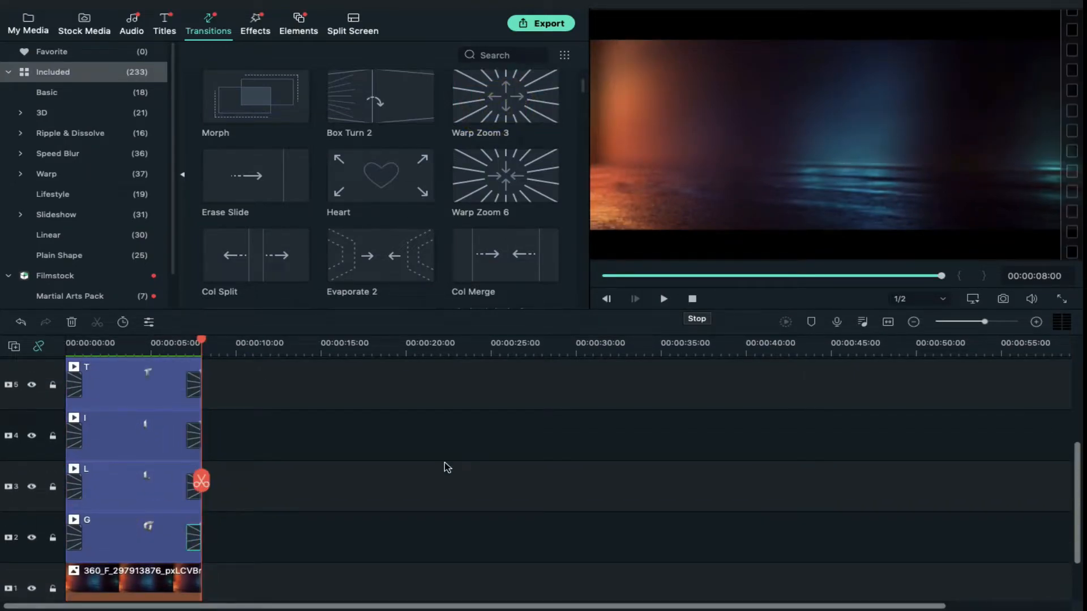
Add Warp Zoom 6 to the start and Warp Zoom 3 to the end of the track 1 background, and render the timeline preview
left_click_drag(506, 171, 83, 580)
left_click_drag(501, 91, 185, 581)
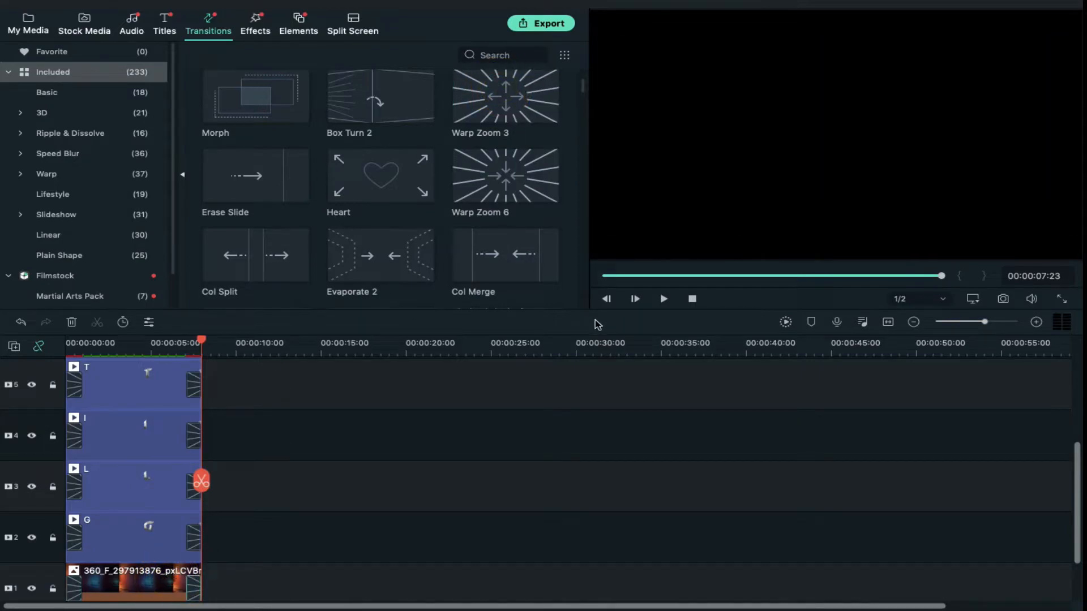
left_click(785, 322)
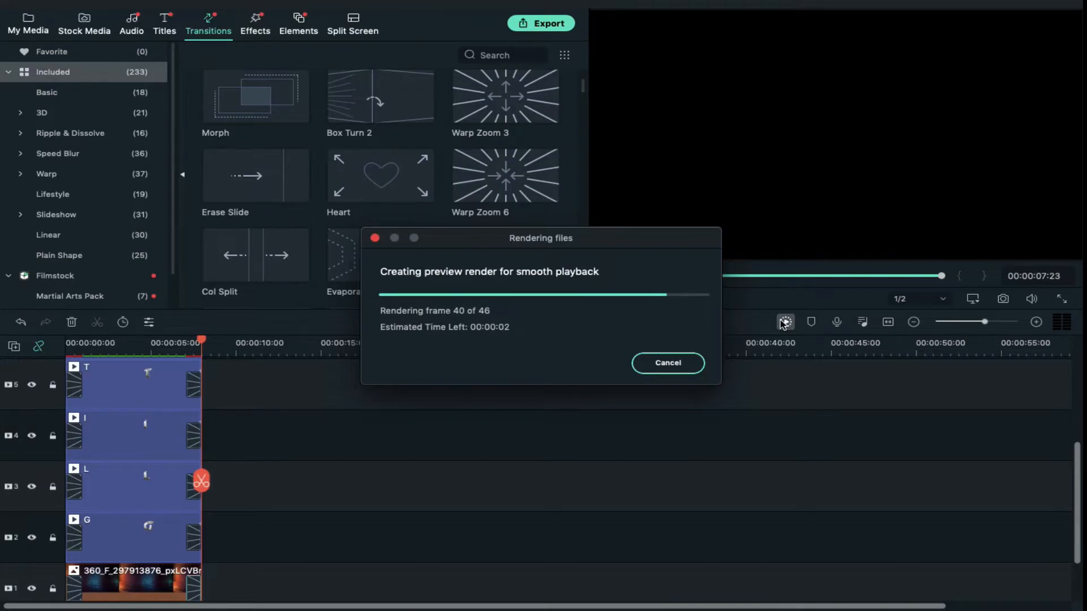
left_click(693, 300)
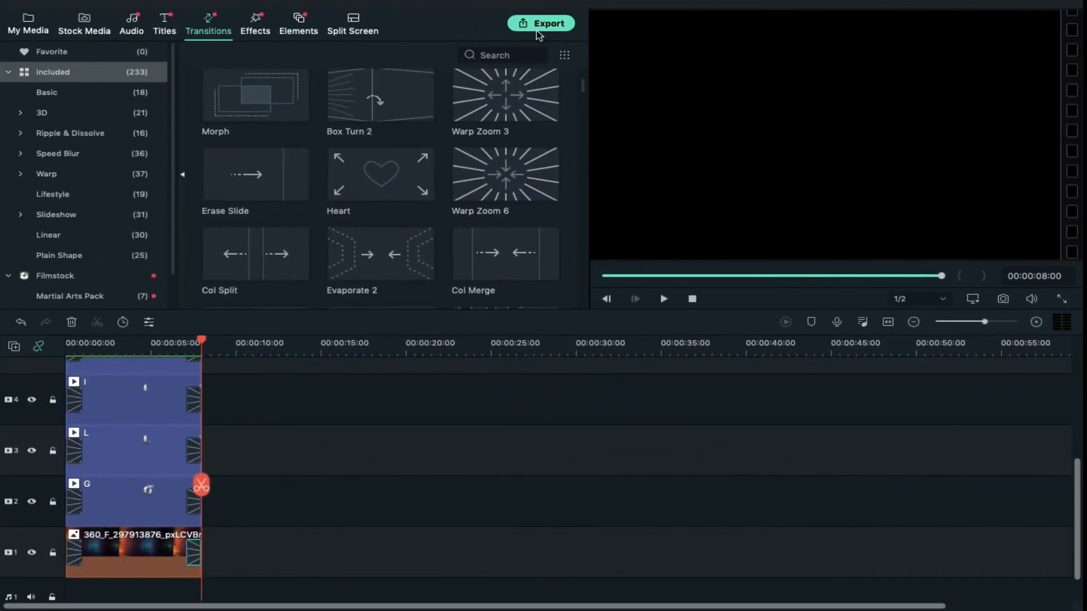
Export the project as an MP4 file named Glitch at 1920 x 1080
left_click(538, 29)
left_click(569, 196)
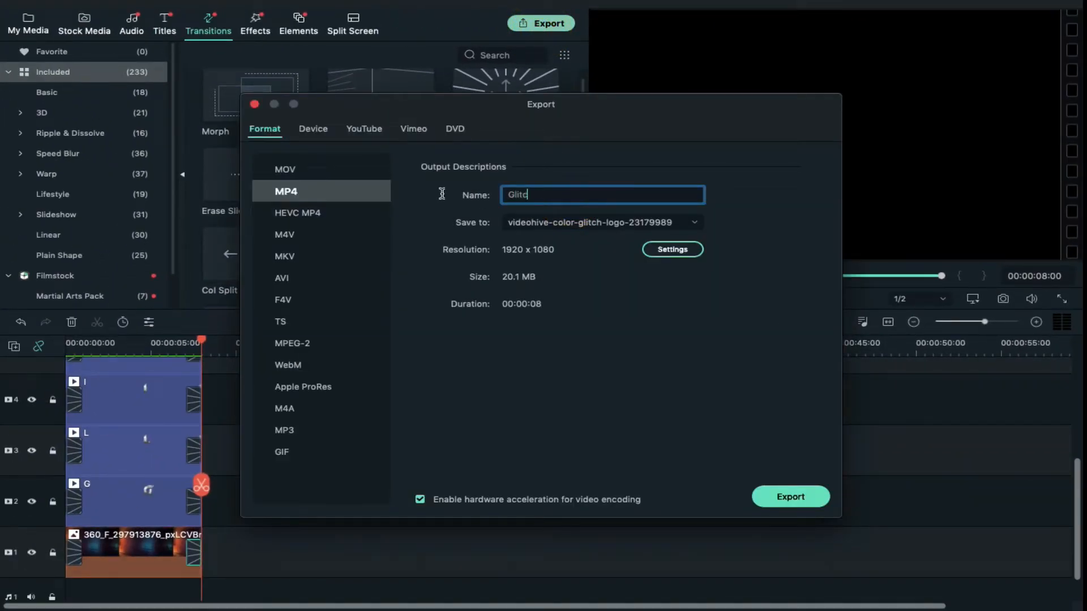
left_click(658, 253)
left_click(670, 546)
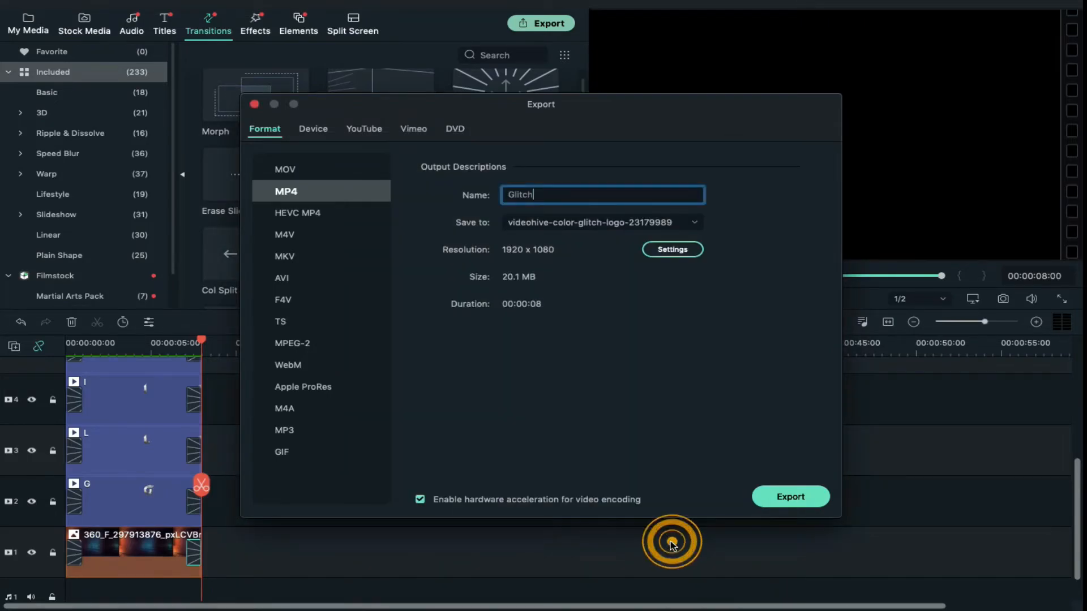
left_click(822, 491)
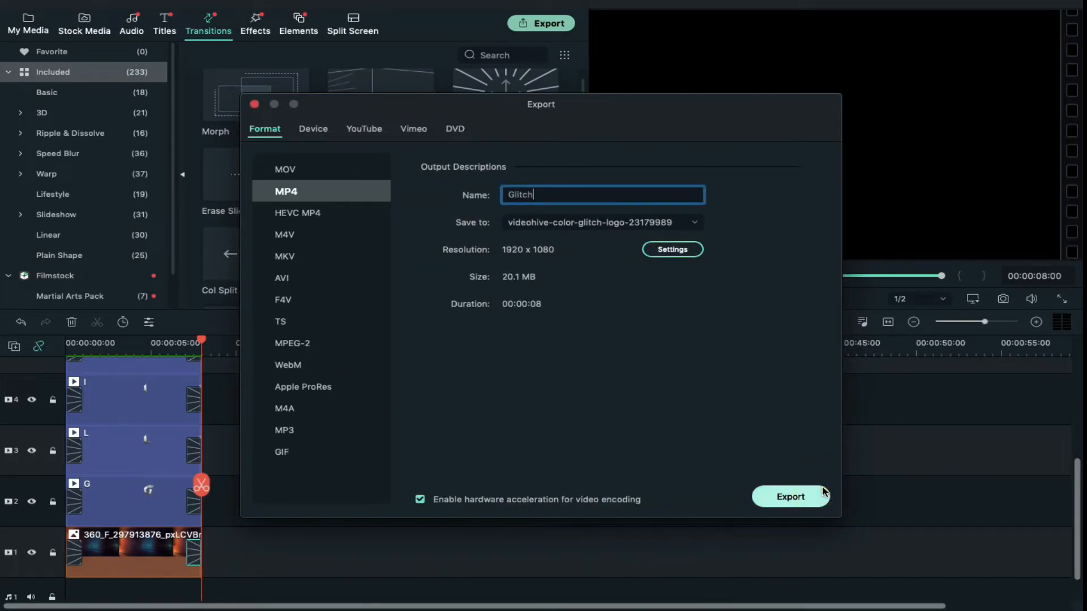